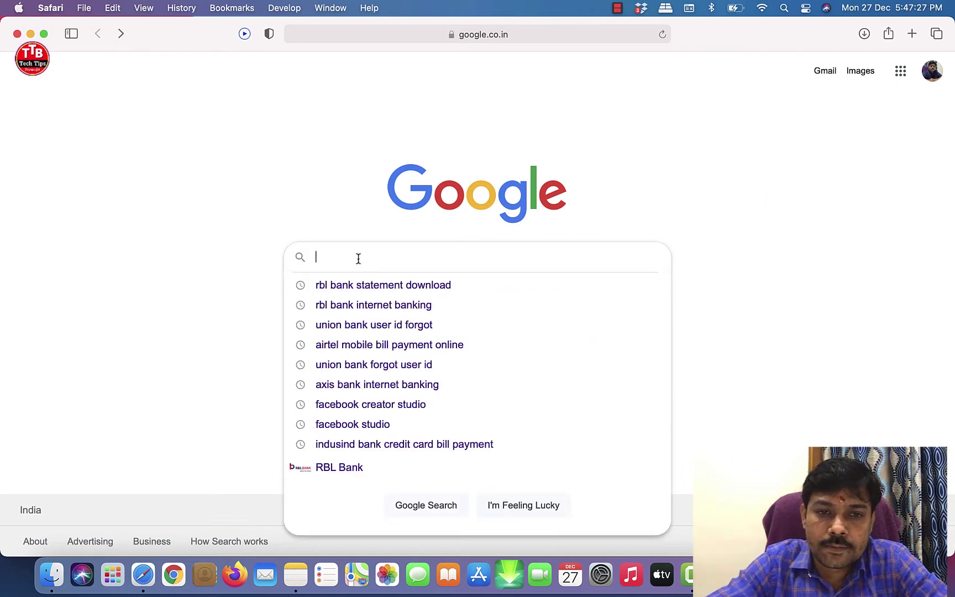
# Step: Search Google for "rbl bank internet banking" and open the RBL Bank website
pyautogui.write('rbl')
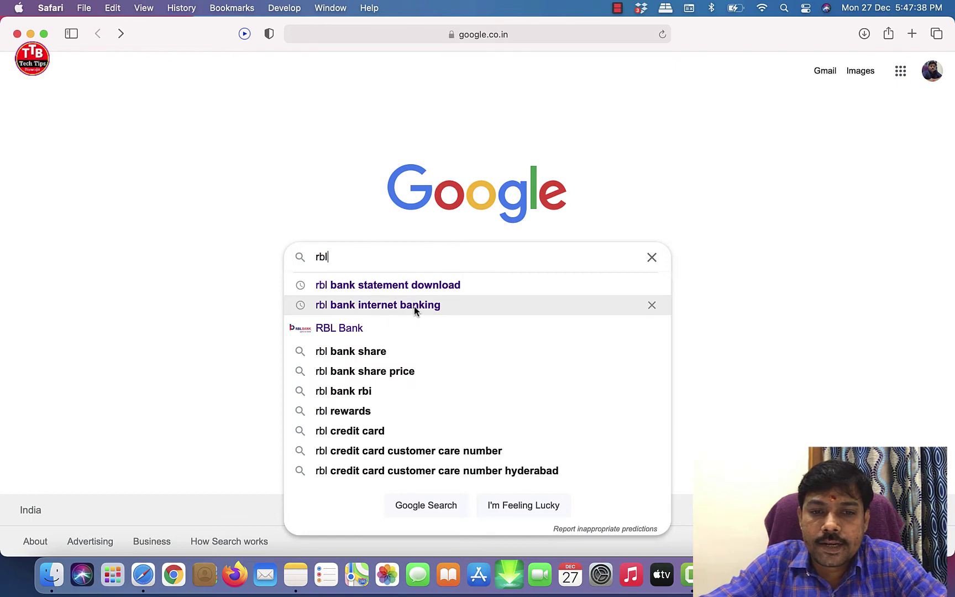
pyautogui.click(414, 306)
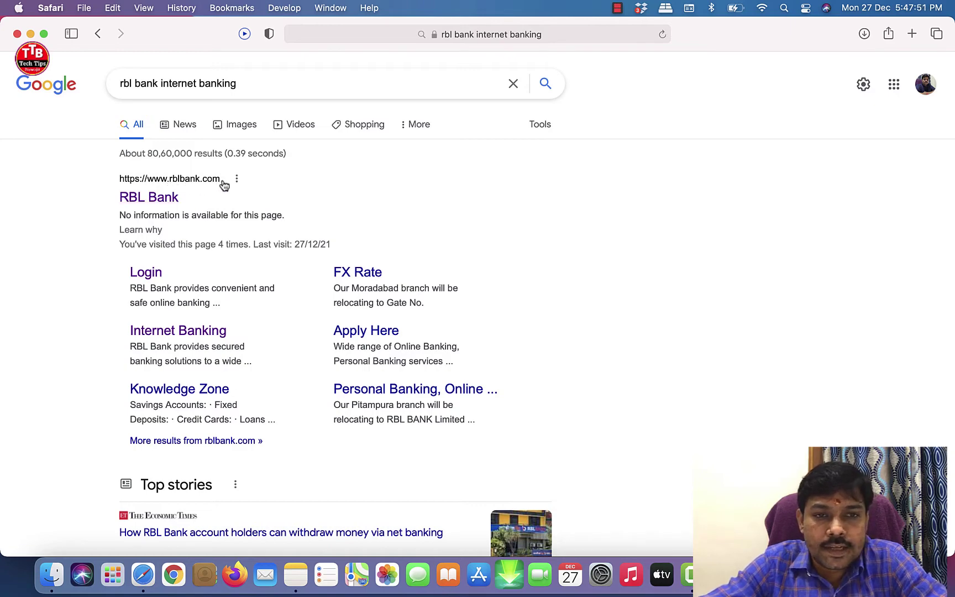
pyautogui.click(160, 202)
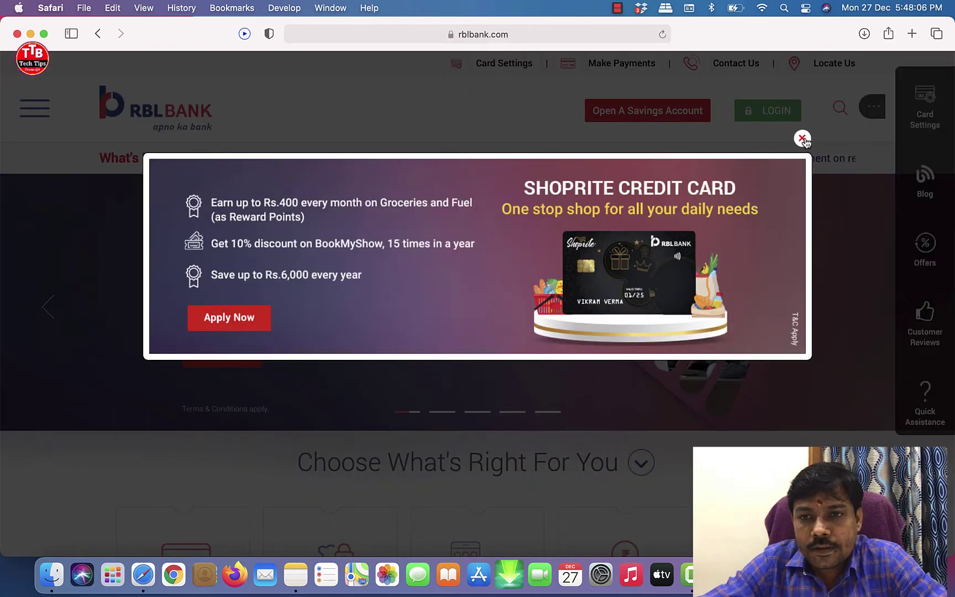
# Step: Dismiss the Shoprite credit card promotion and open the Personal Banking login page
pyautogui.click(802, 138)
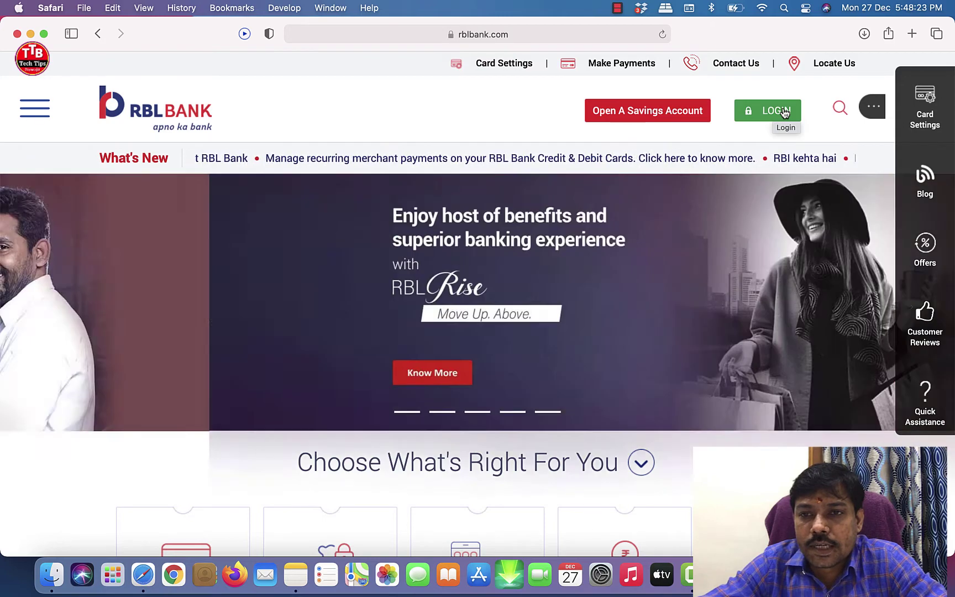
pyautogui.click(784, 112)
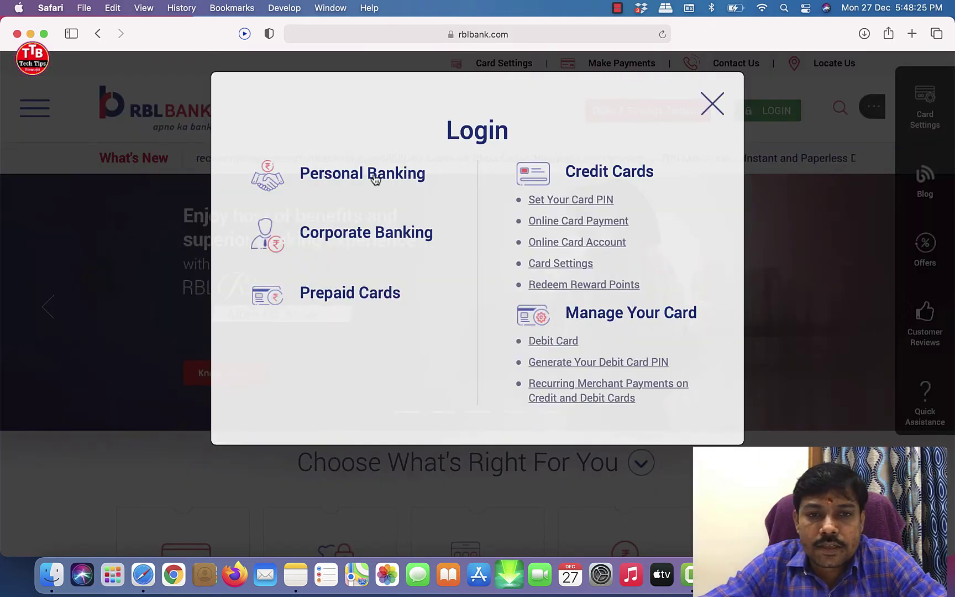
pyautogui.click(390, 177)
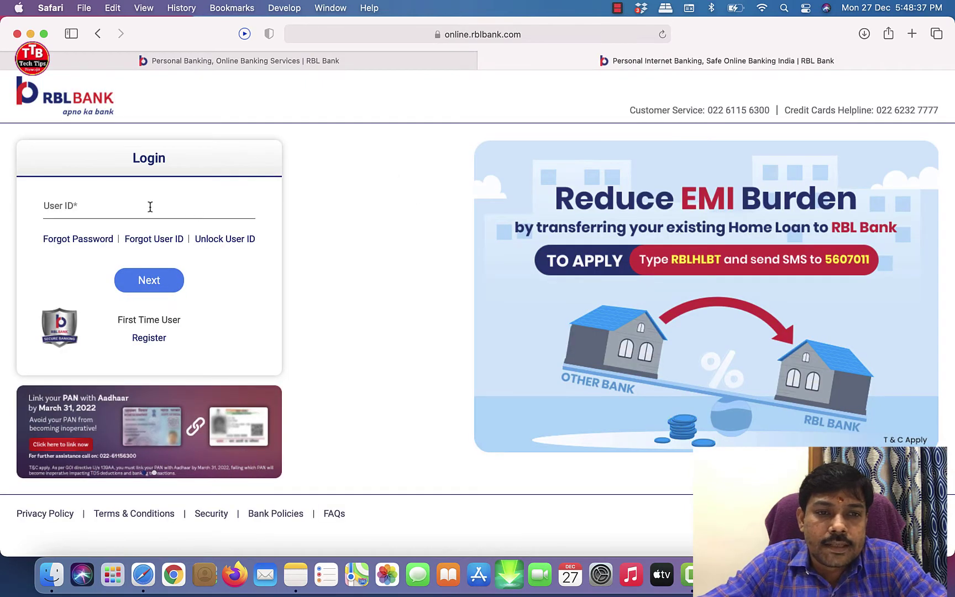
# Step: Enter the internet banking user ID and proceed to the password stage of the login
pyautogui.click(105, 206)
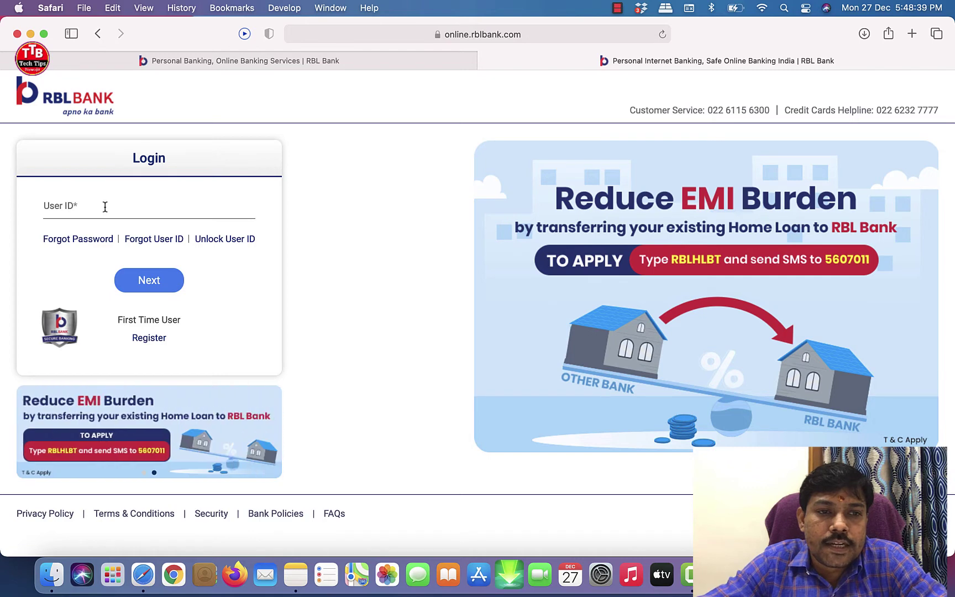
pyautogui.write('U')
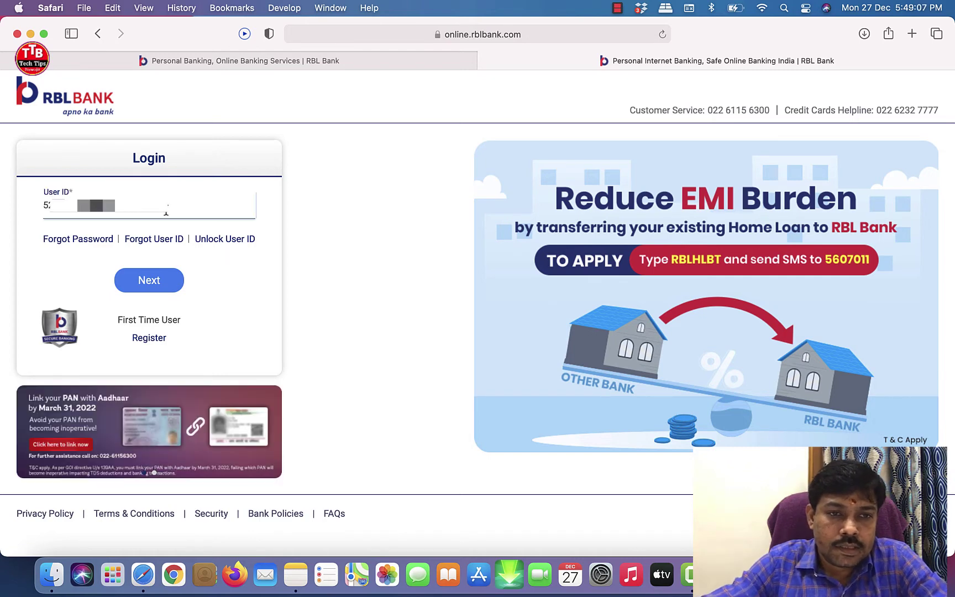
pyautogui.click(143, 283)
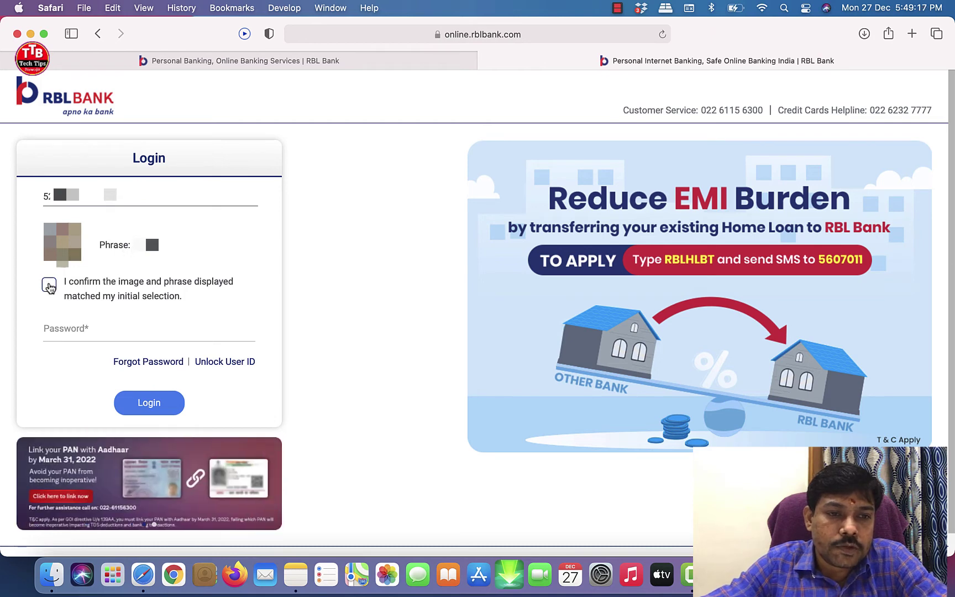
# Step: Confirm the security image and phrase, log in with the account password, and decline updating the saved password
pyautogui.click(50, 286)
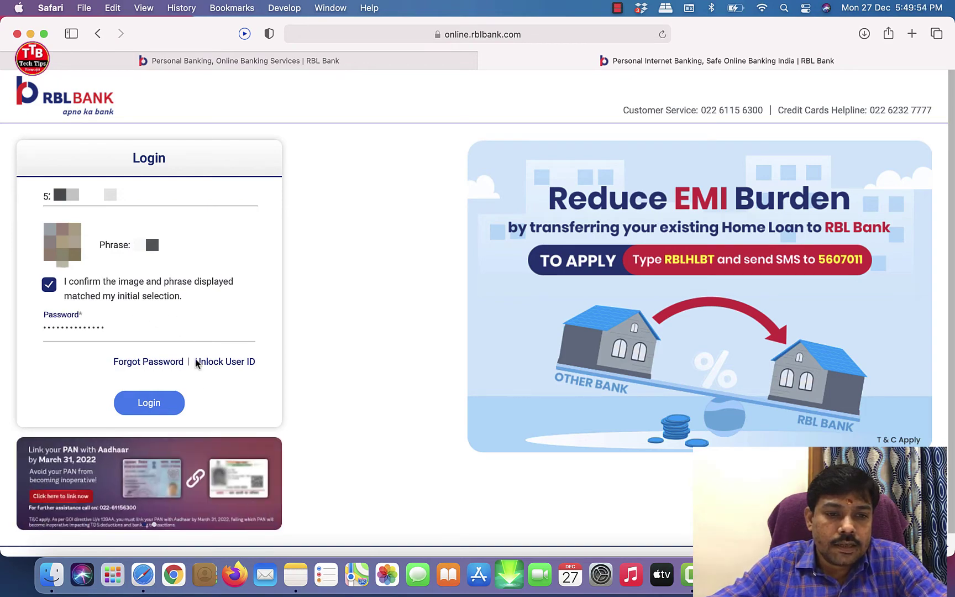
pyautogui.click(149, 403)
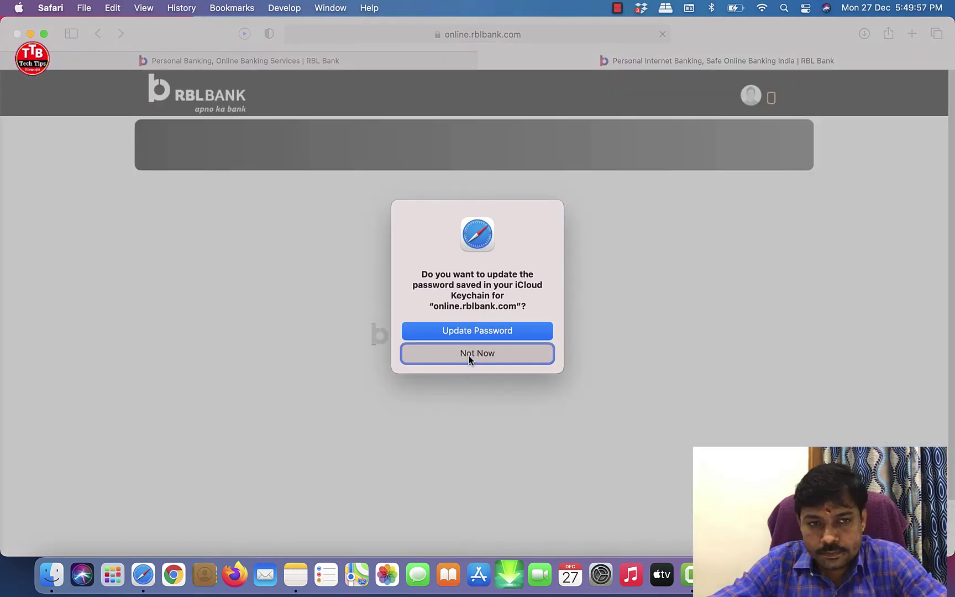
pyautogui.click(469, 357)
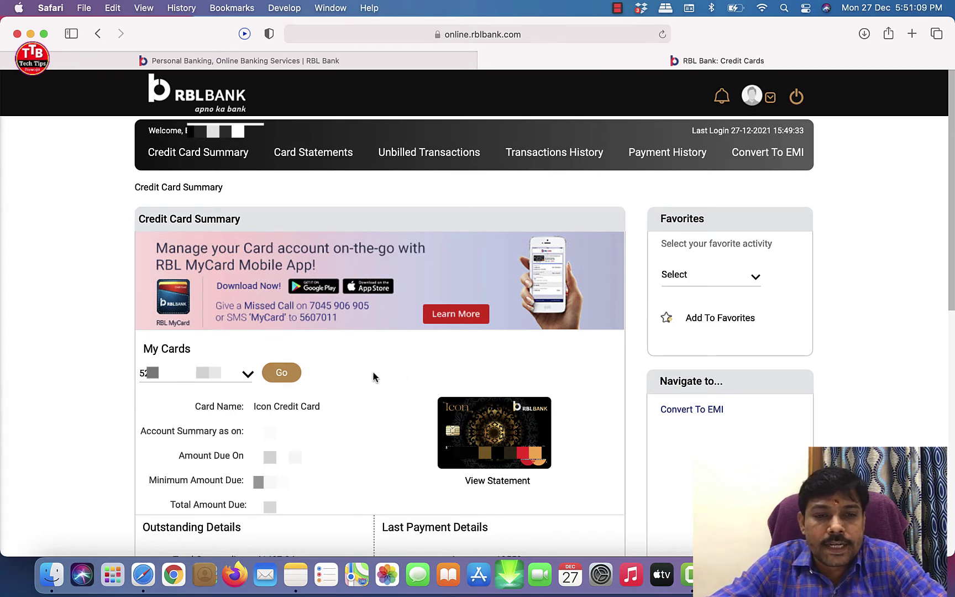
# Step: Open Convert To EMI and list the transactions of the first credit card offered
pyautogui.click(221, 373)
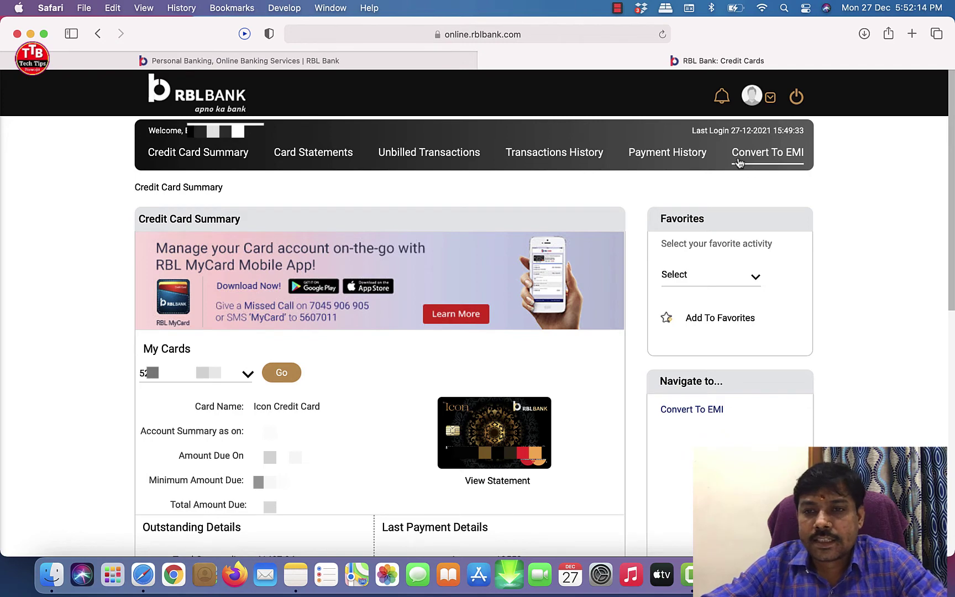
pyautogui.click(788, 158)
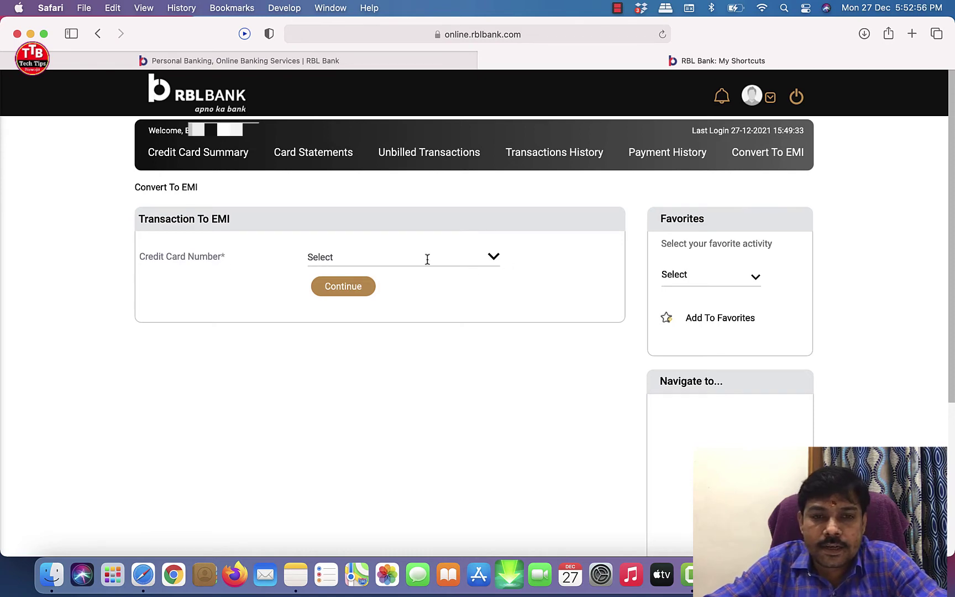
pyautogui.click(494, 258)
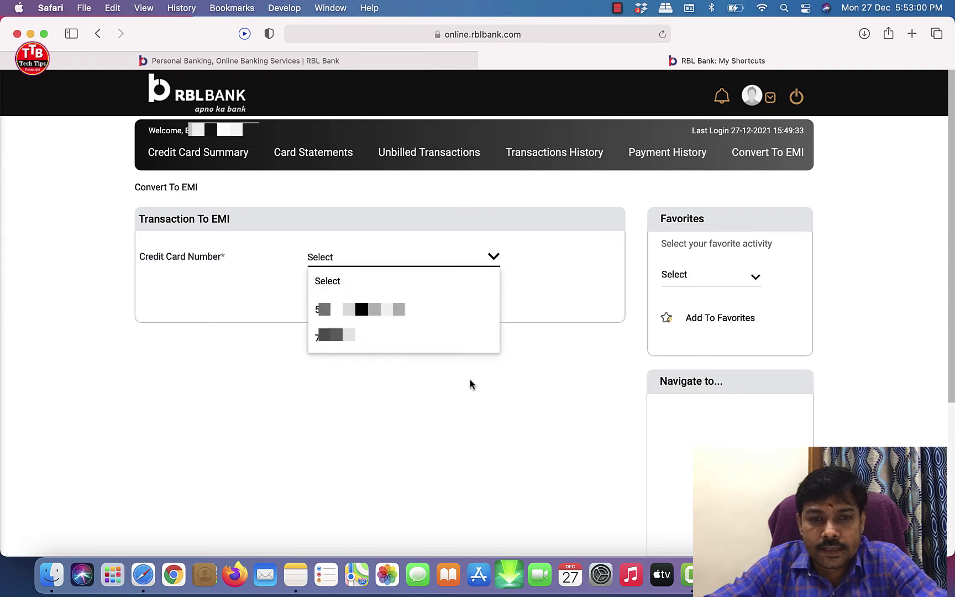
pyautogui.click(422, 388)
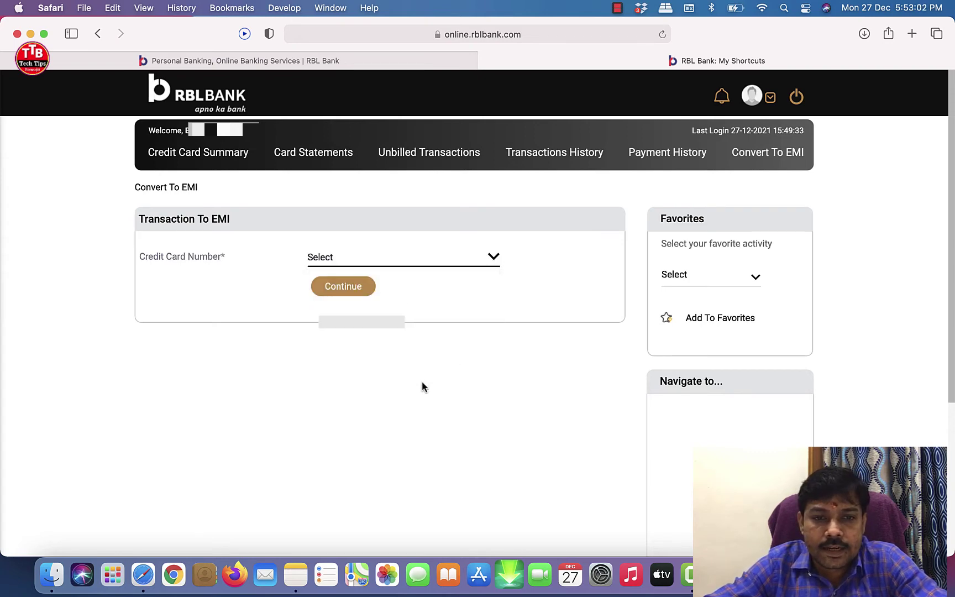
pyautogui.click(354, 255)
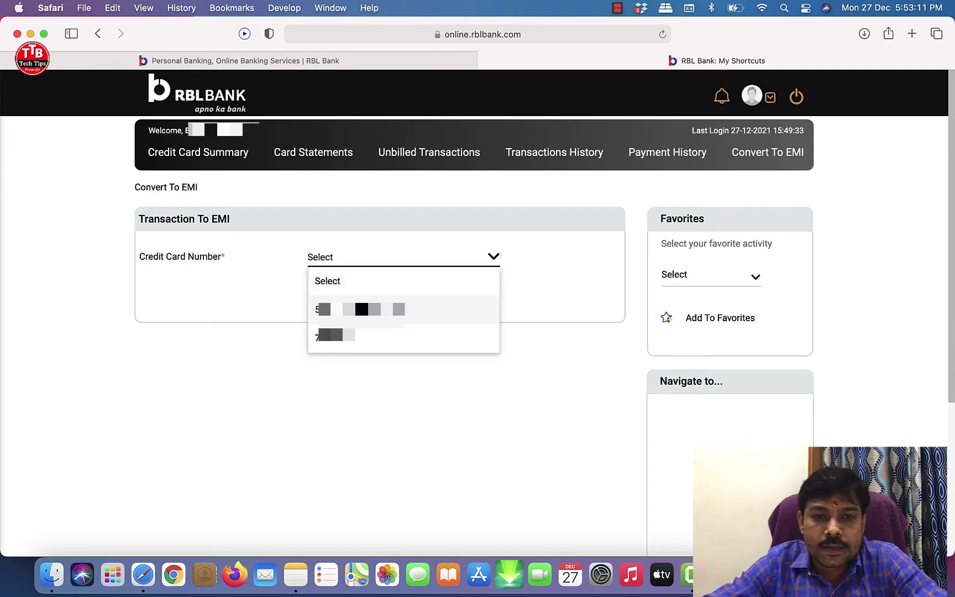
pyautogui.click(354, 309)
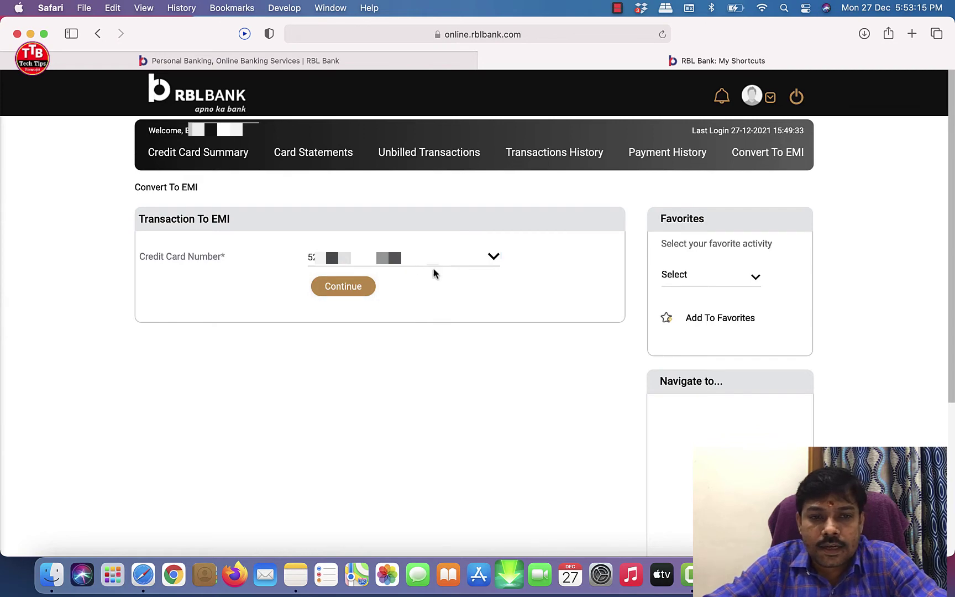
pyautogui.click(343, 288)
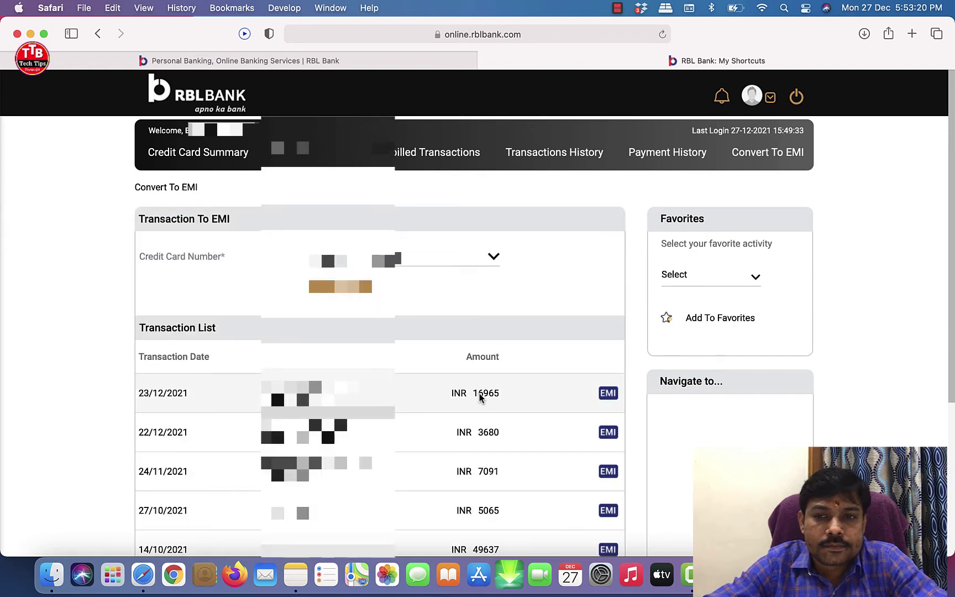
# Step: Review the transaction list and open the EMI plans for the INR 16965 transaction dated 23/12/2021
pyautogui.scroll(-5, 561, 284)
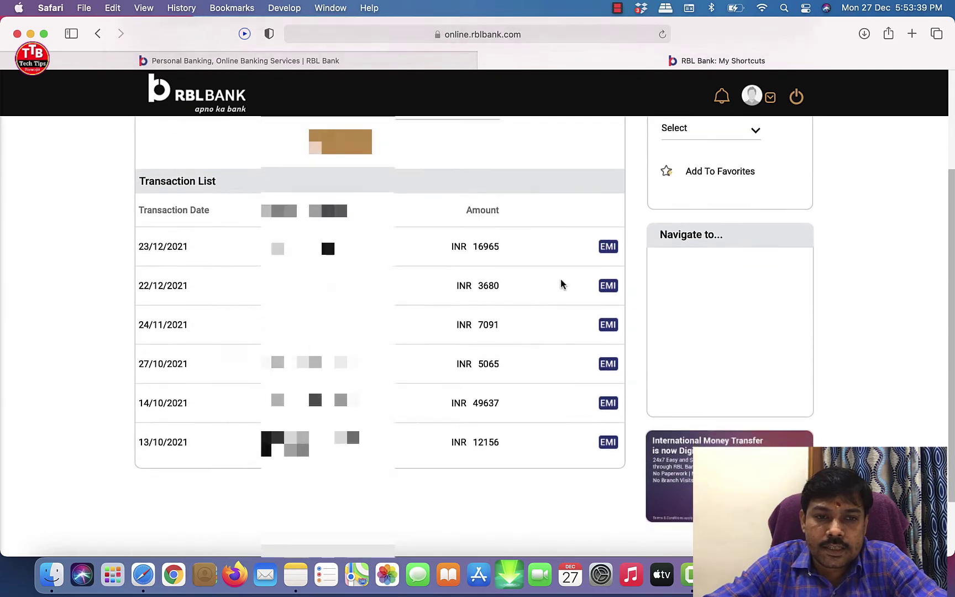
pyautogui.scroll(-2, 561, 284)
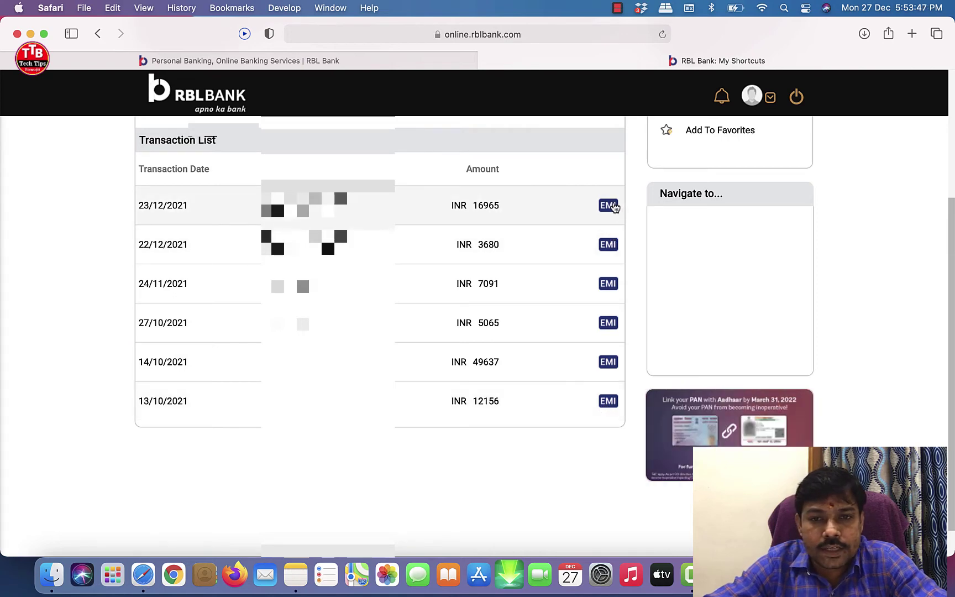
pyautogui.scroll(3, 615, 207)
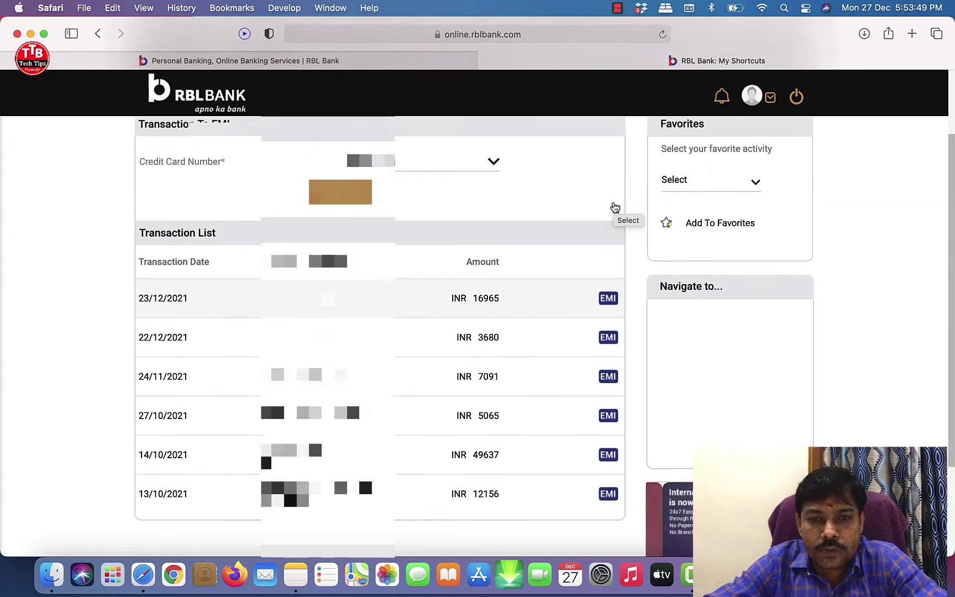
pyautogui.scroll(1, 615, 207)
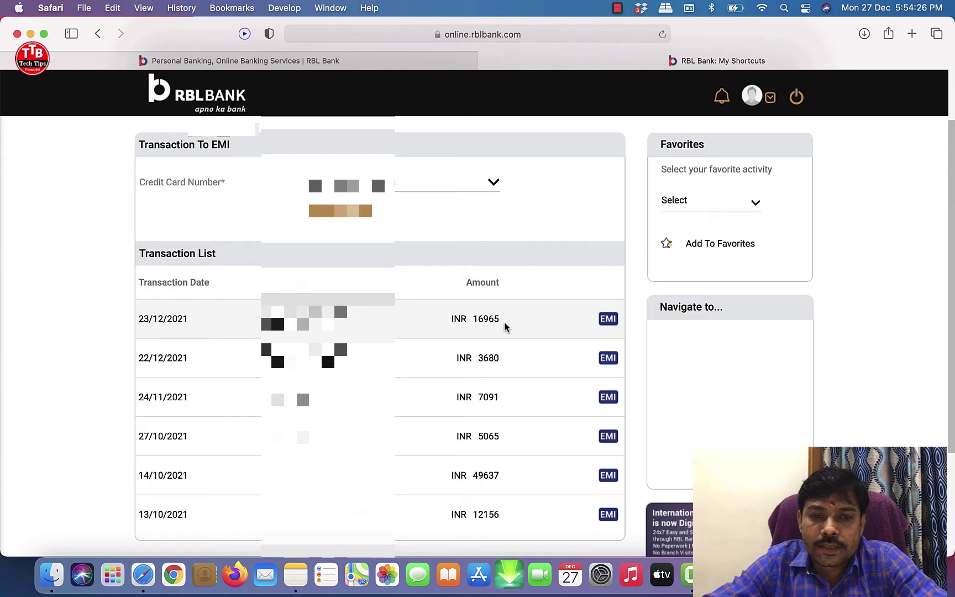
pyautogui.click(610, 323)
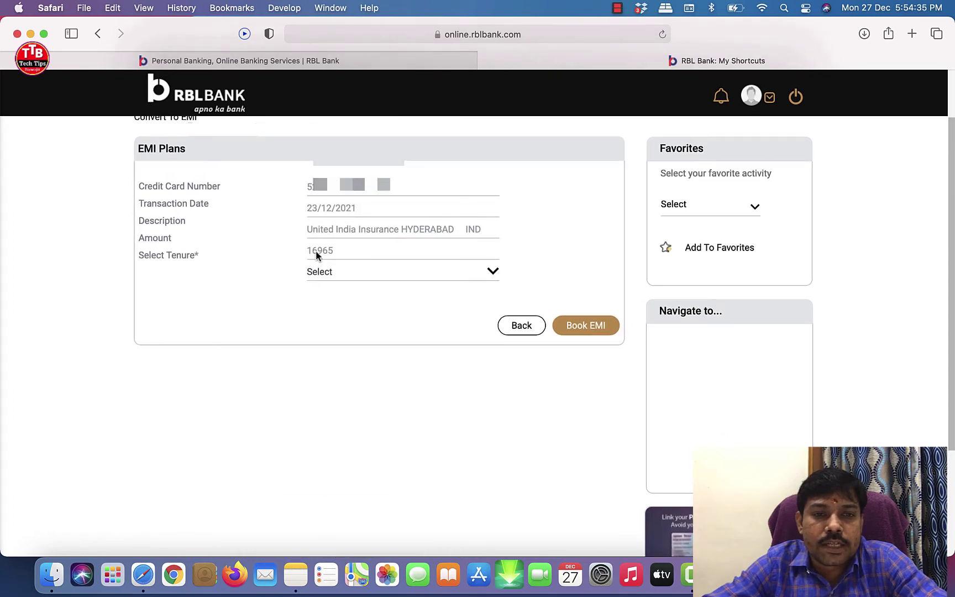
# Step: Set the EMI tenure to SPLIT N PAY 3 months
pyautogui.scroll(-1, 336, 249)
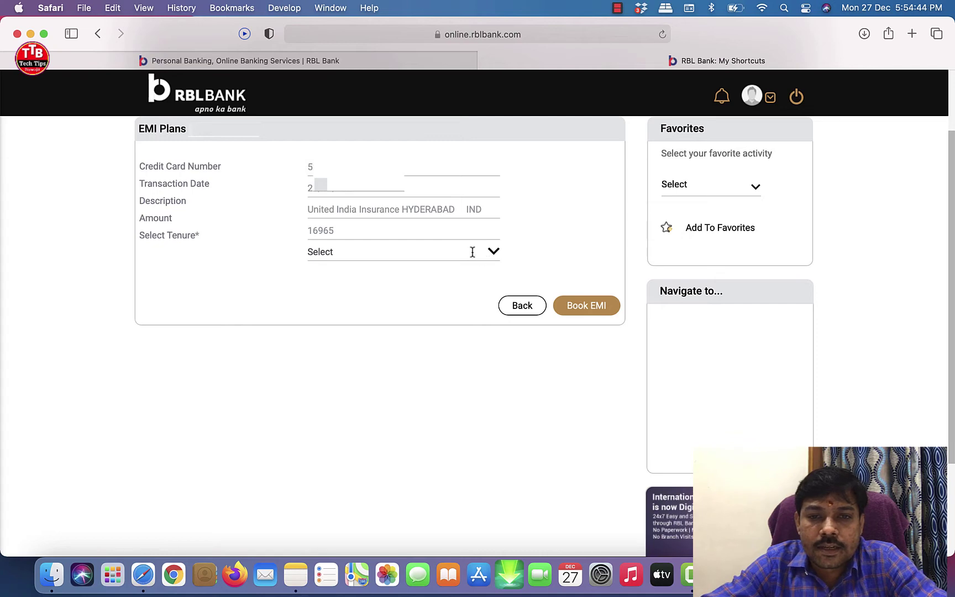
pyautogui.click(437, 251)
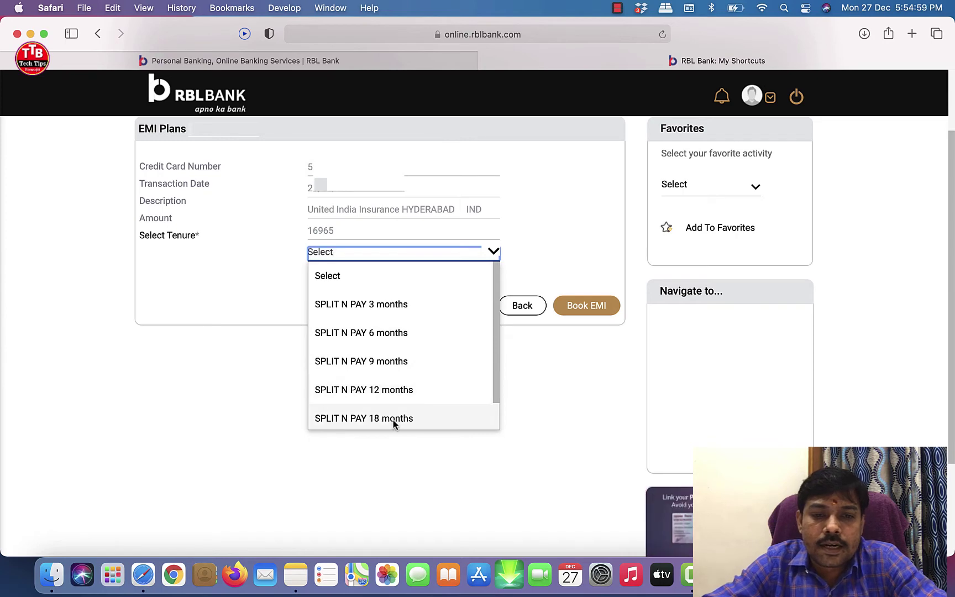
pyautogui.scroll(-1, 394, 413)
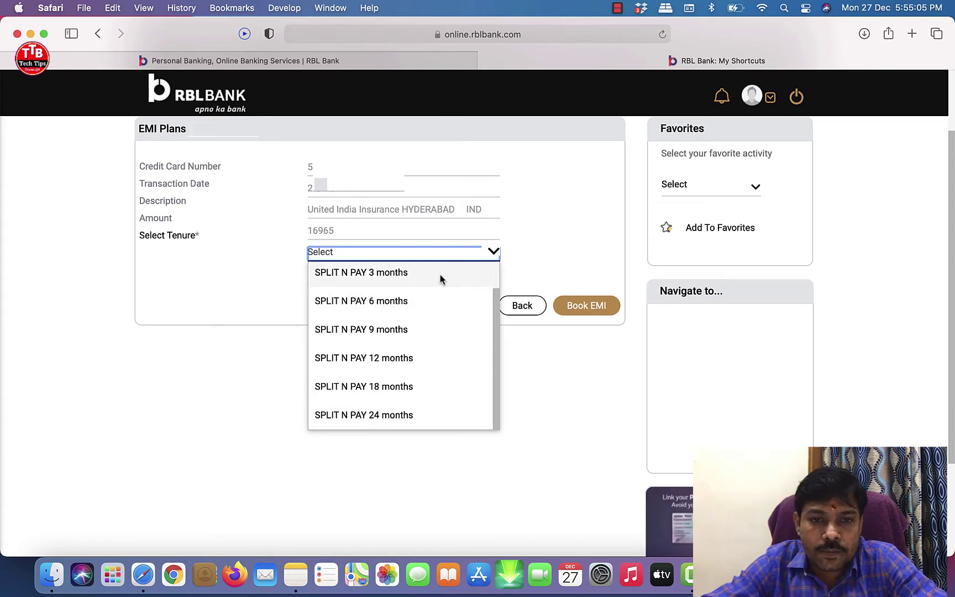
pyautogui.click(439, 274)
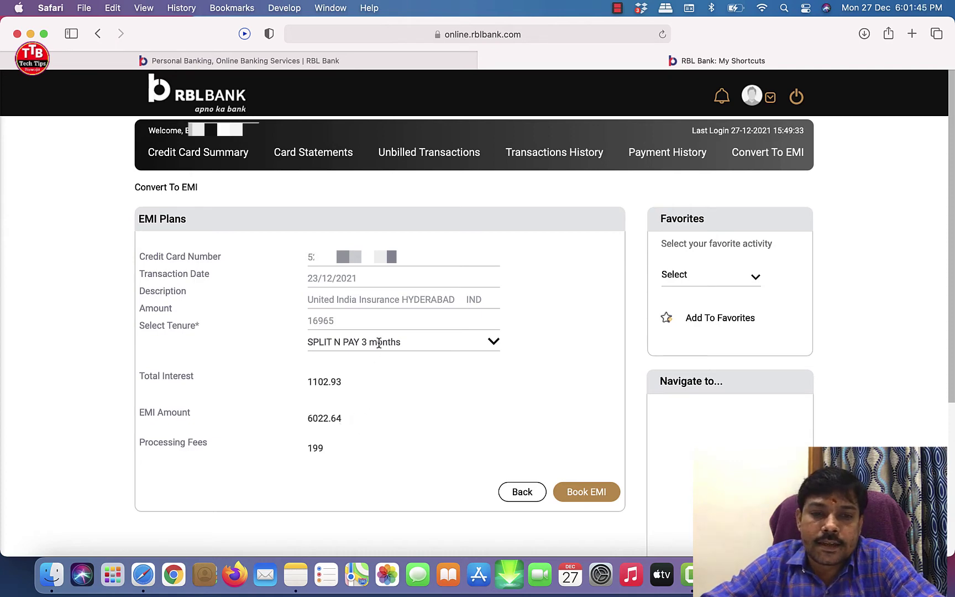
# Step: Change the EMI tenure to SPLIT N PAY 6 months and proceed to book the EMI
pyautogui.click(494, 344)
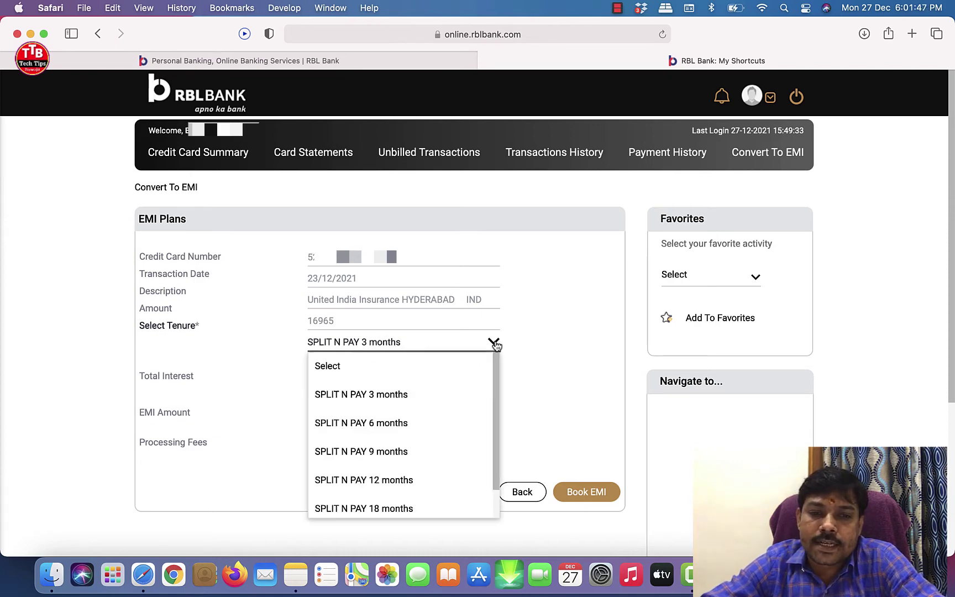
pyautogui.click(389, 424)
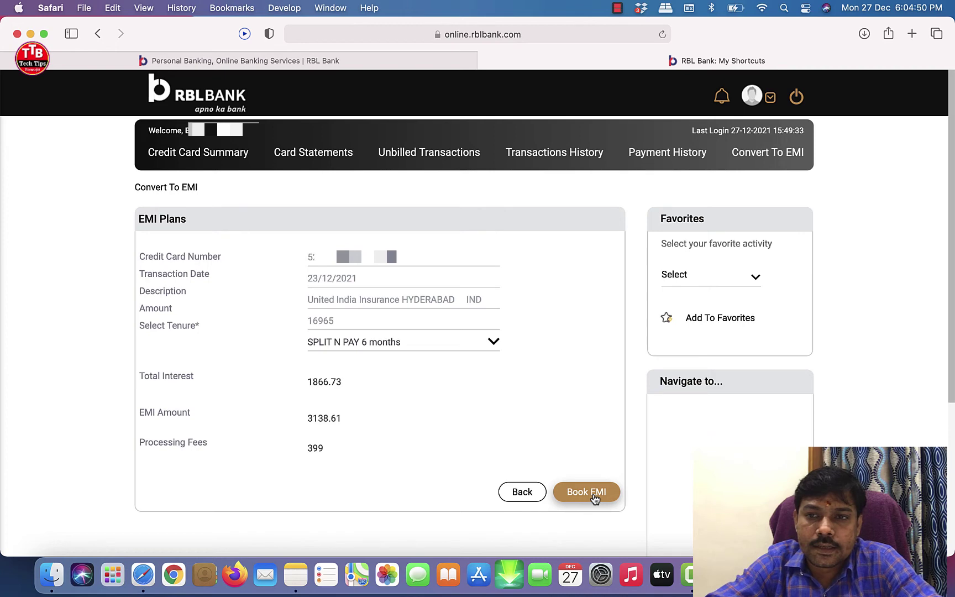
pyautogui.click(594, 498)
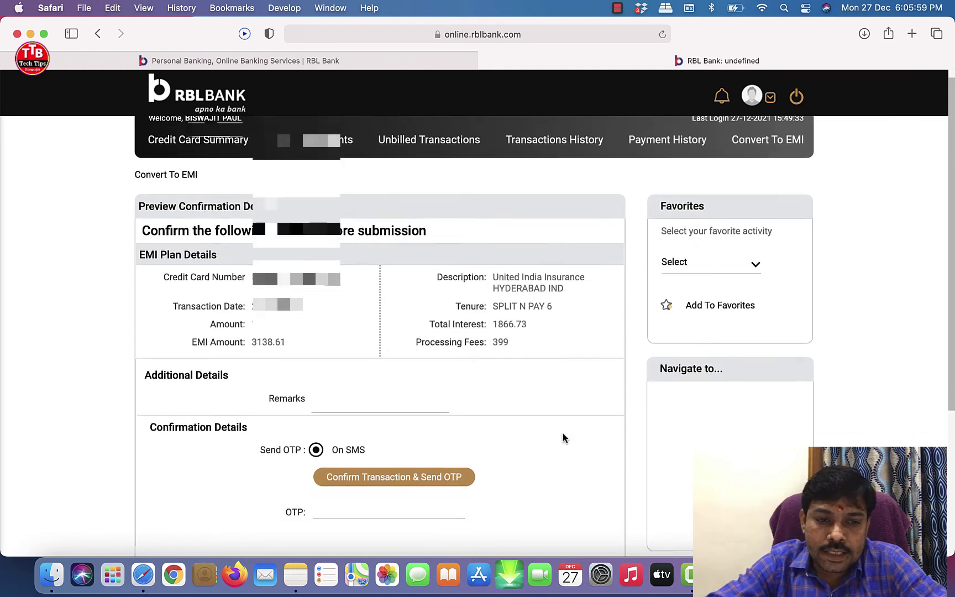
# Step: Review the EMI plan details, confirm the transaction, and request the OTP by SMS
pyautogui.scroll(-4, 563, 434)
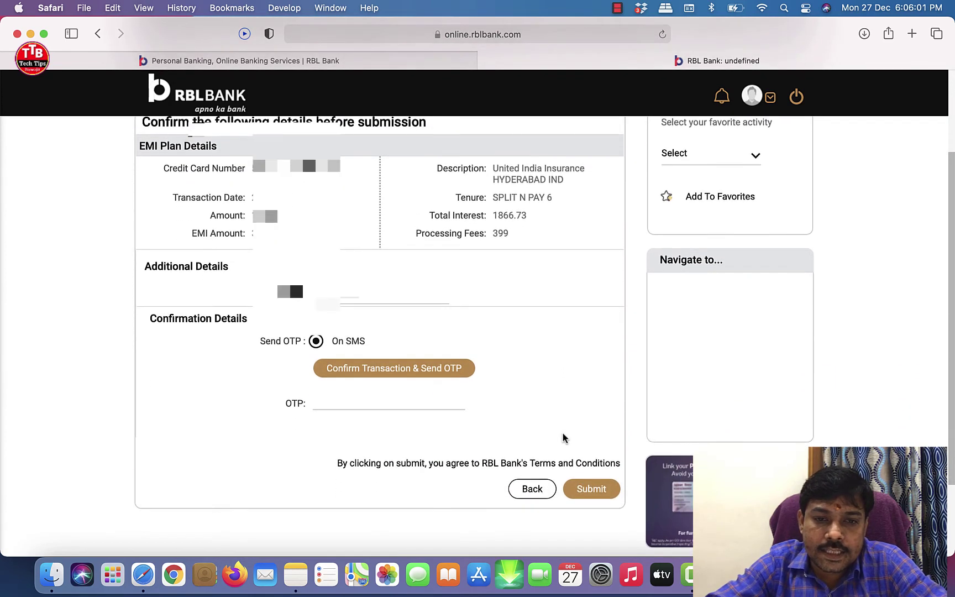
pyautogui.scroll(-1, 380, 310)
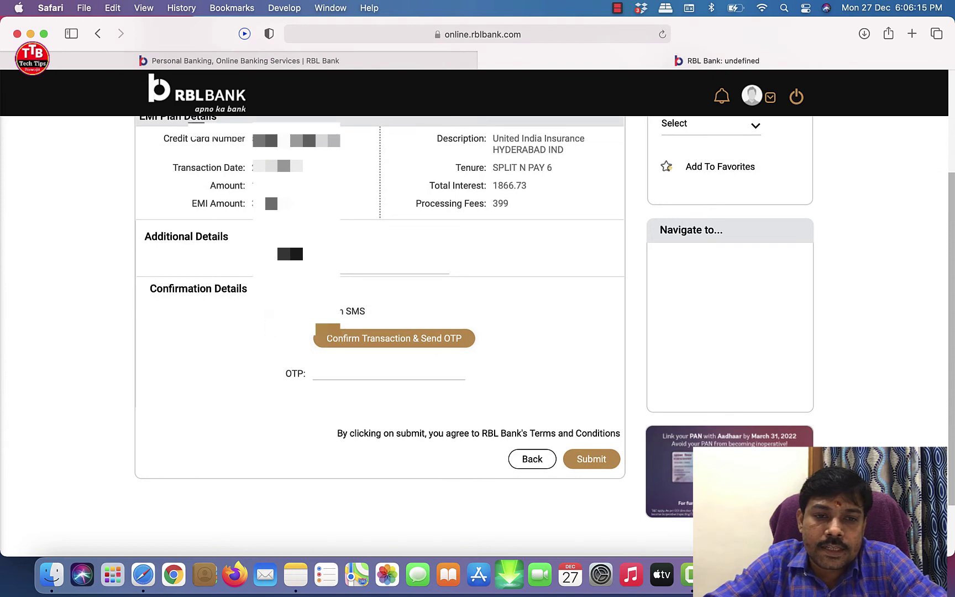
pyautogui.click(316, 313)
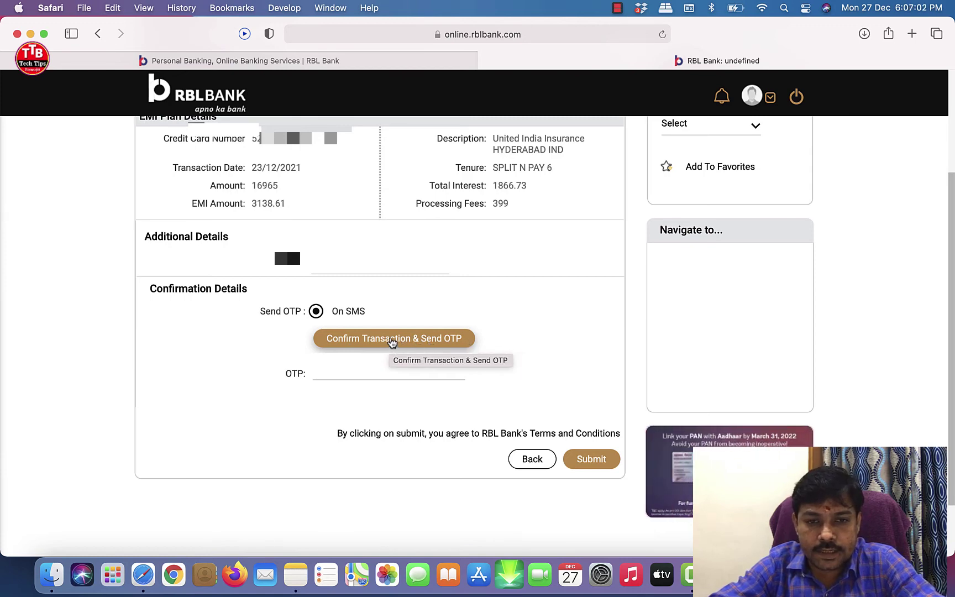
pyautogui.click(391, 342)
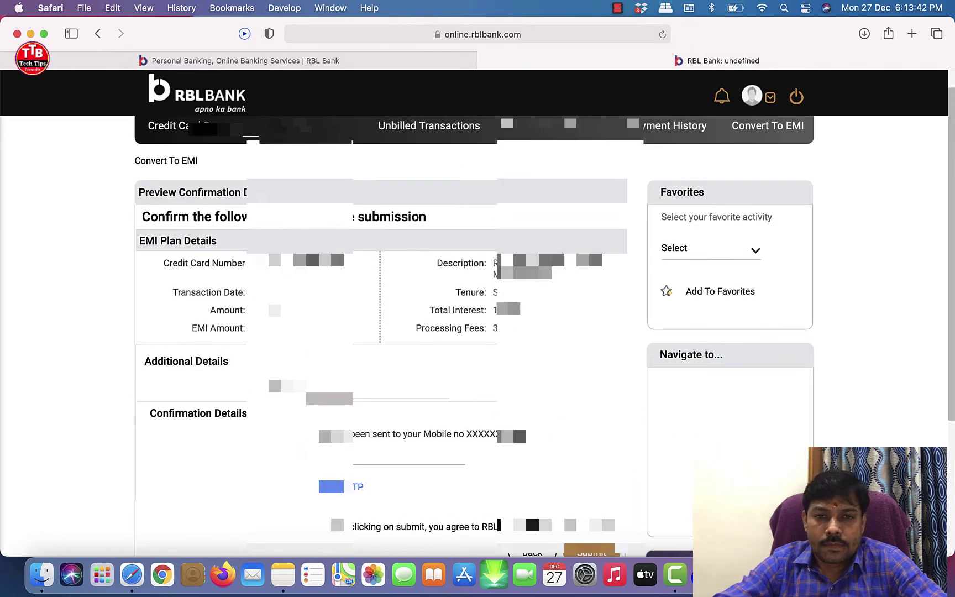
# Step: Enter the OTP and submit the SPLIT N PAY 6 booking for the 12156 rent payment dated 13/10/2021
pyautogui.scroll(-1, 528, 432)
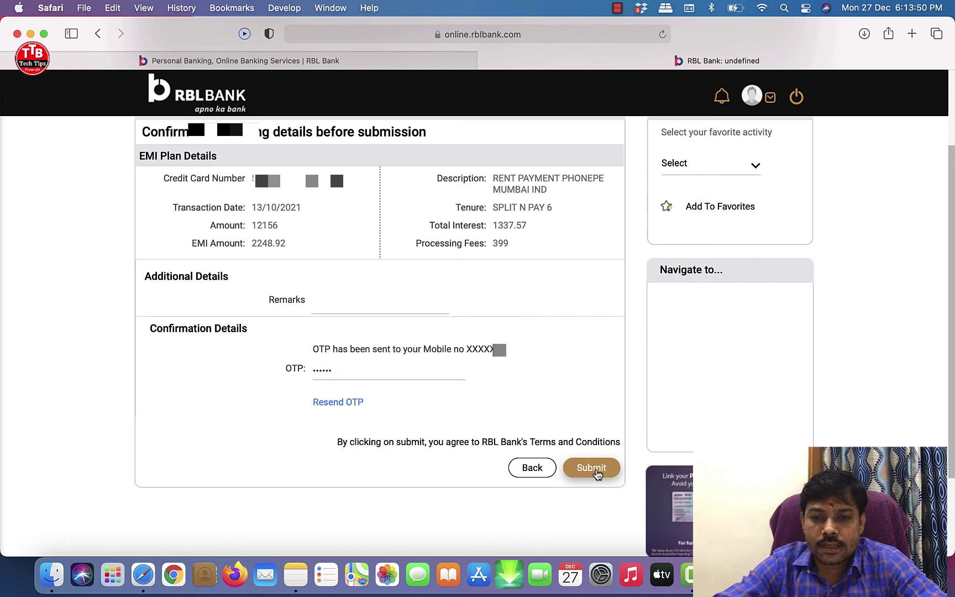
pyautogui.click(592, 468)
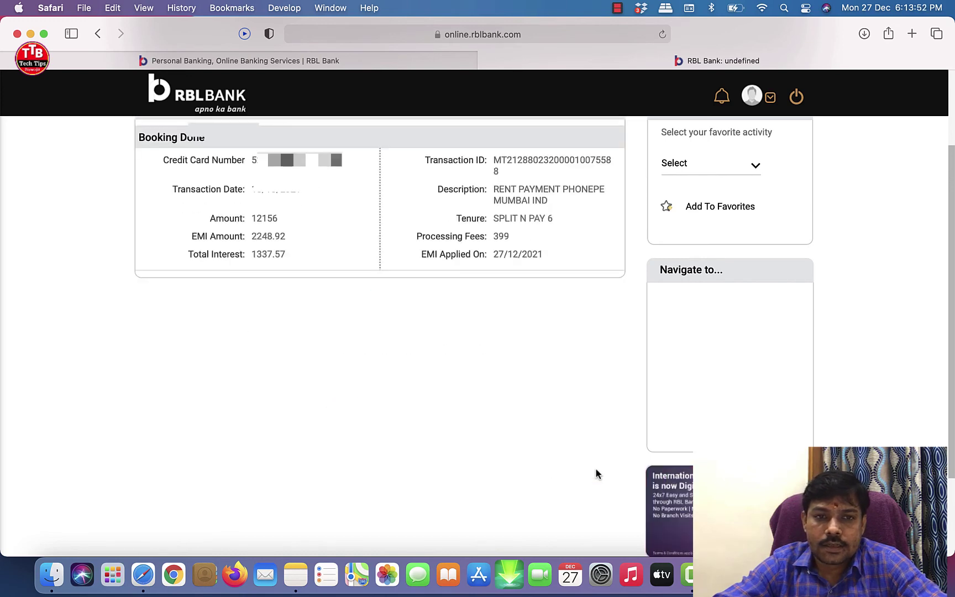